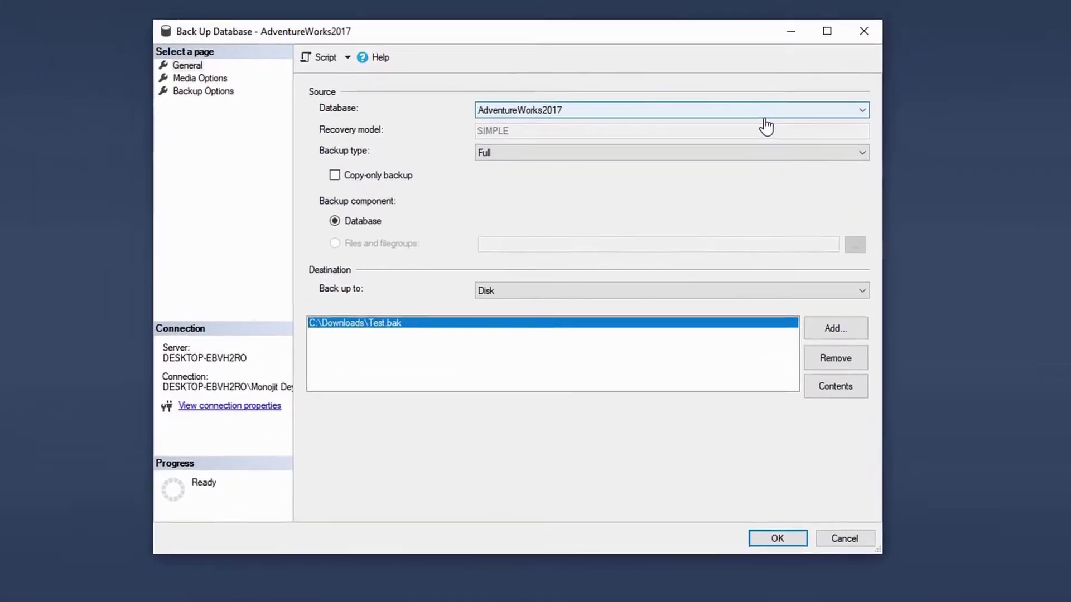
- Set the backup source to the AdventureWorks2017 database with the Full backup type and enable Copy-only backup
left_click(773, 178)
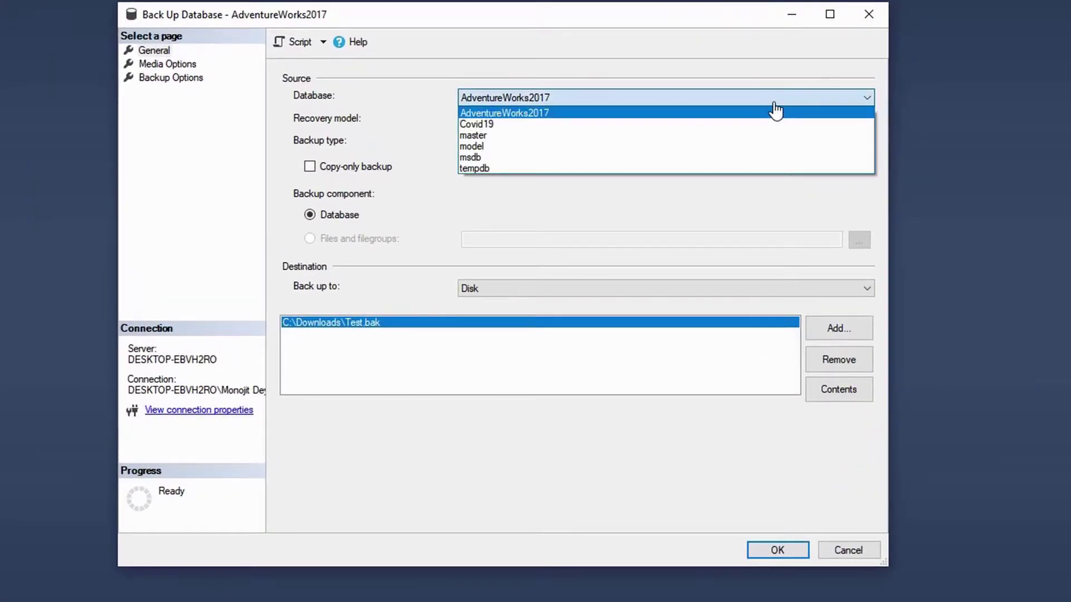
left_click(776, 110)
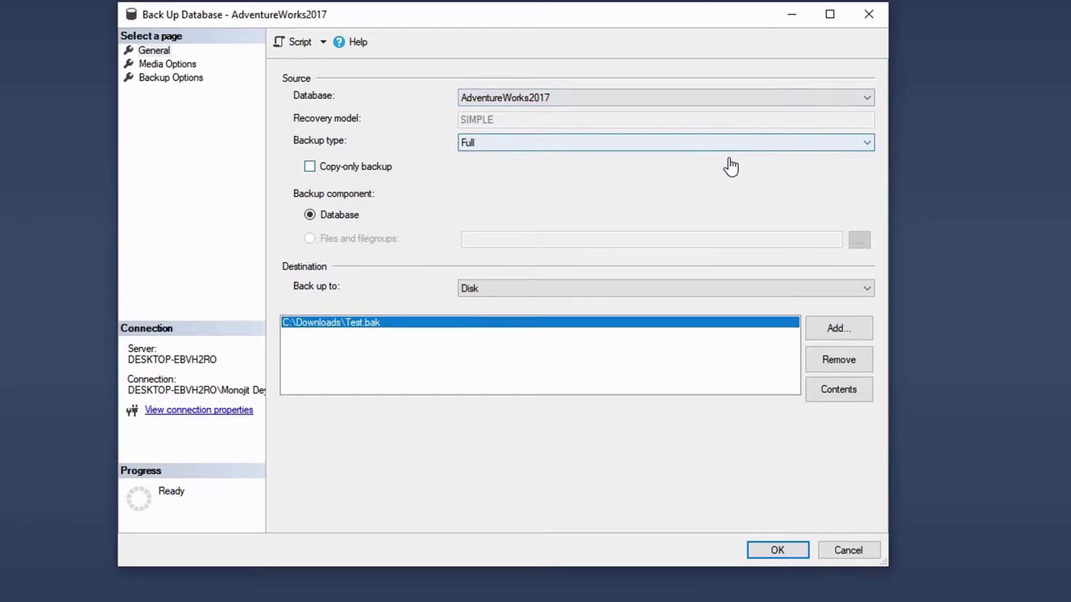
left_click(769, 145)
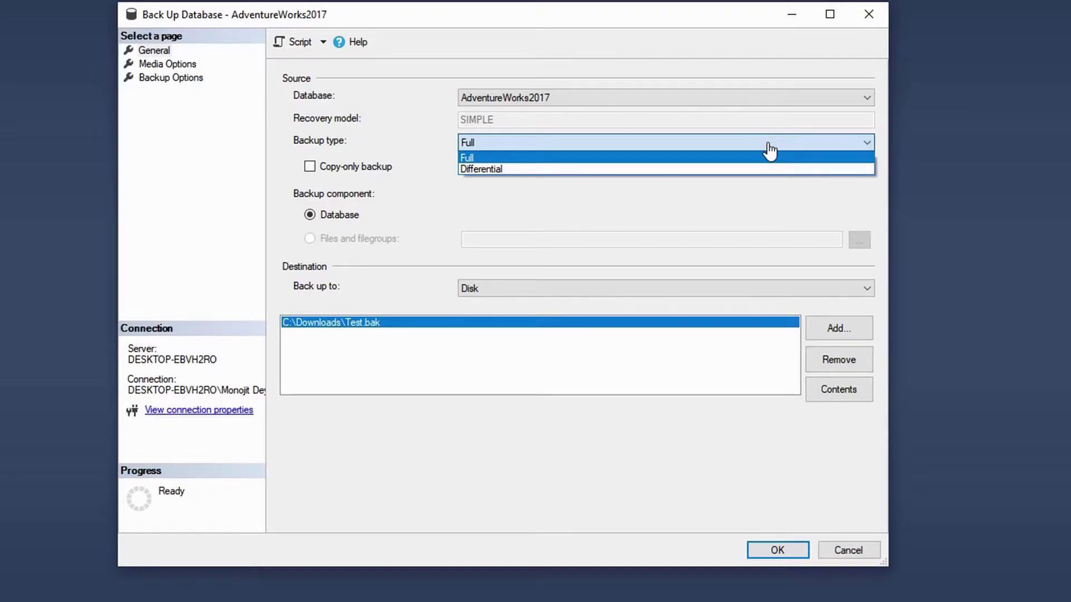
left_click(745, 184)
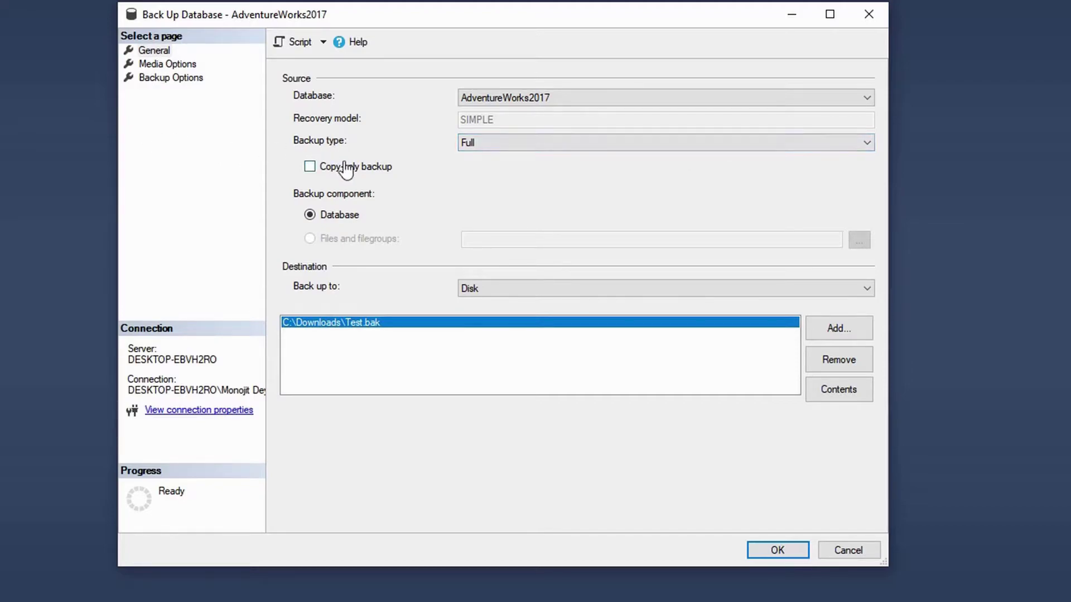
left_click(377, 174)
left_click(487, 150)
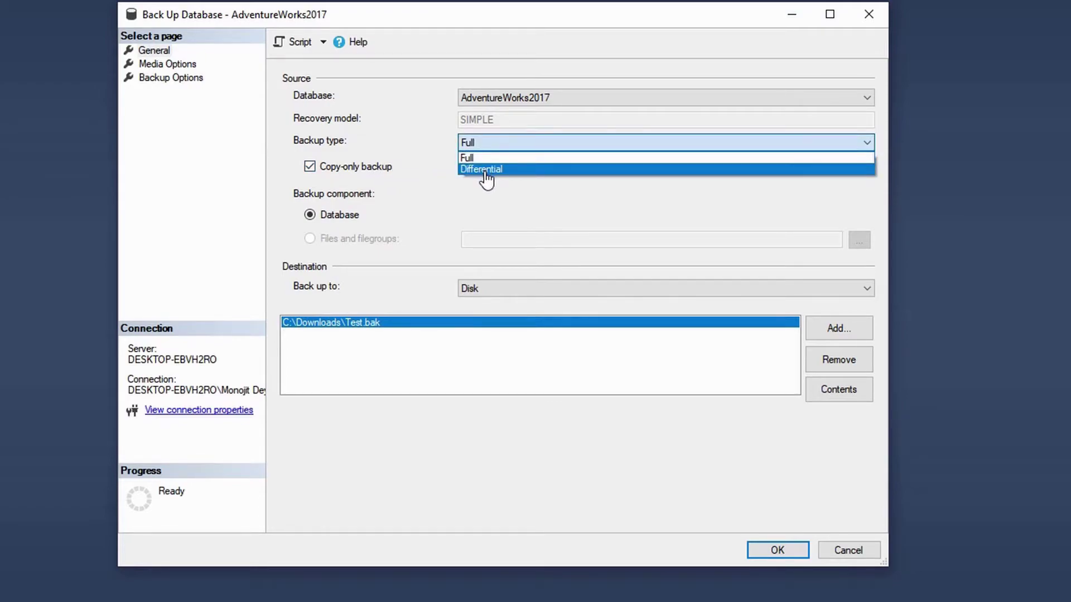
left_click(484, 202)
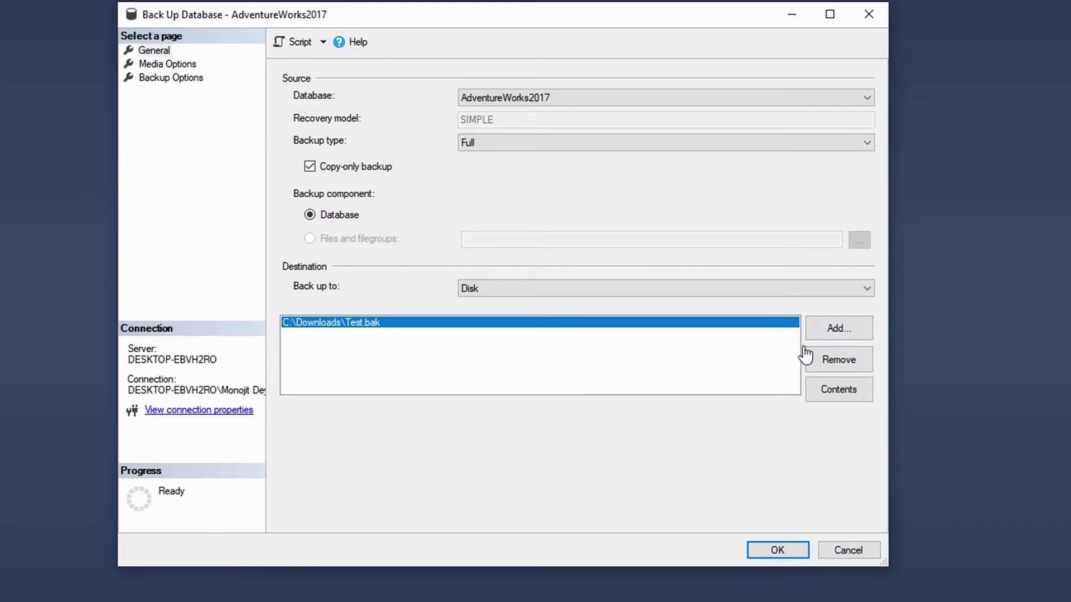
- Replace the Test.bak backup destination with a new disk file, C:\Downloads\adventureWorks2017.bak
left_click(833, 367)
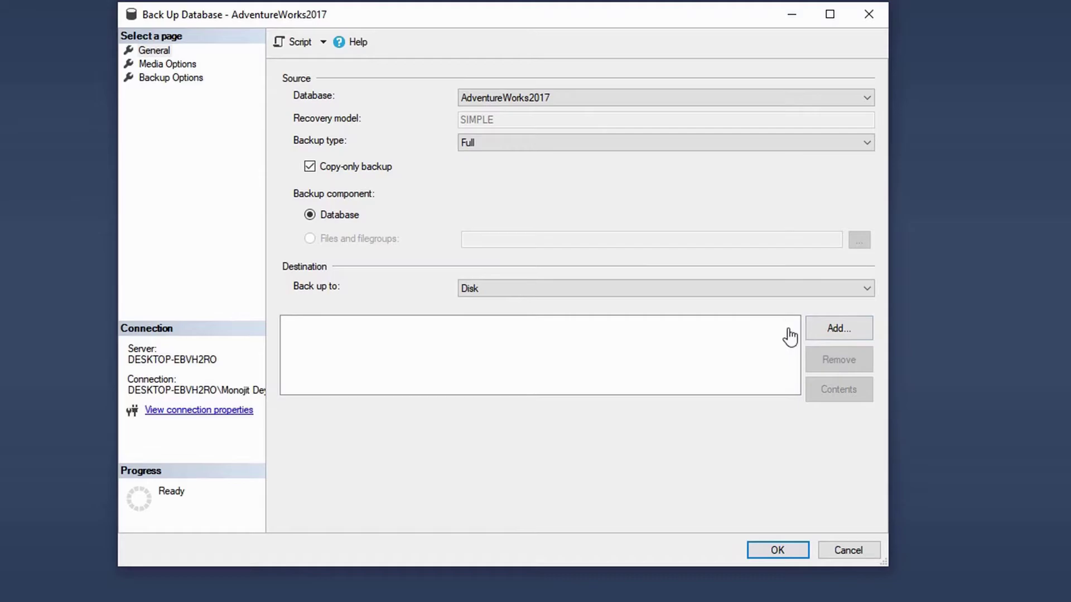
left_click(840, 343)
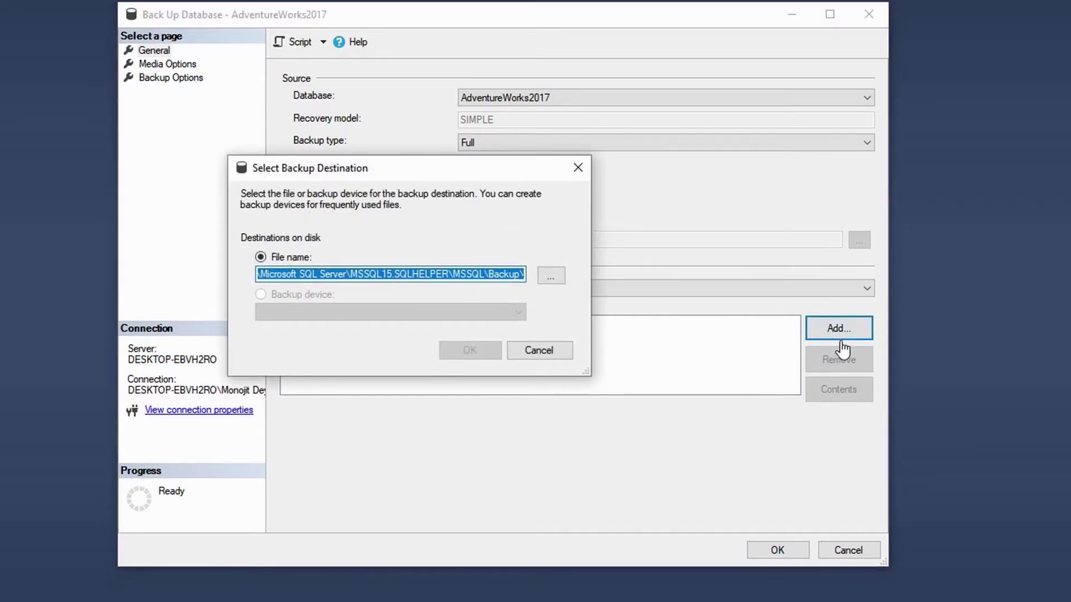
left_click(551, 276)
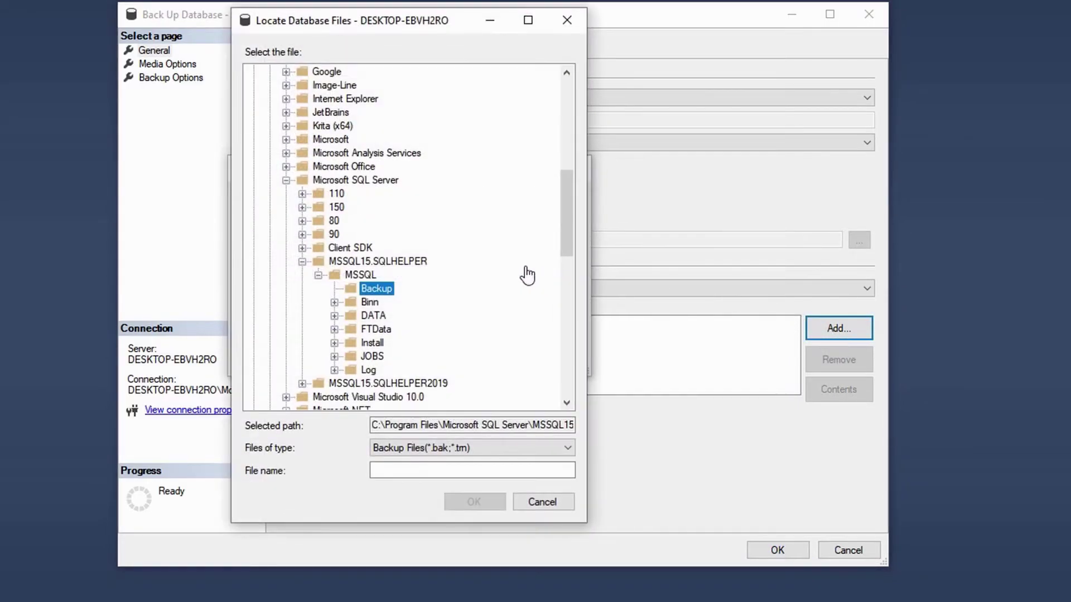
left_click_drag(567, 232, 561, 134)
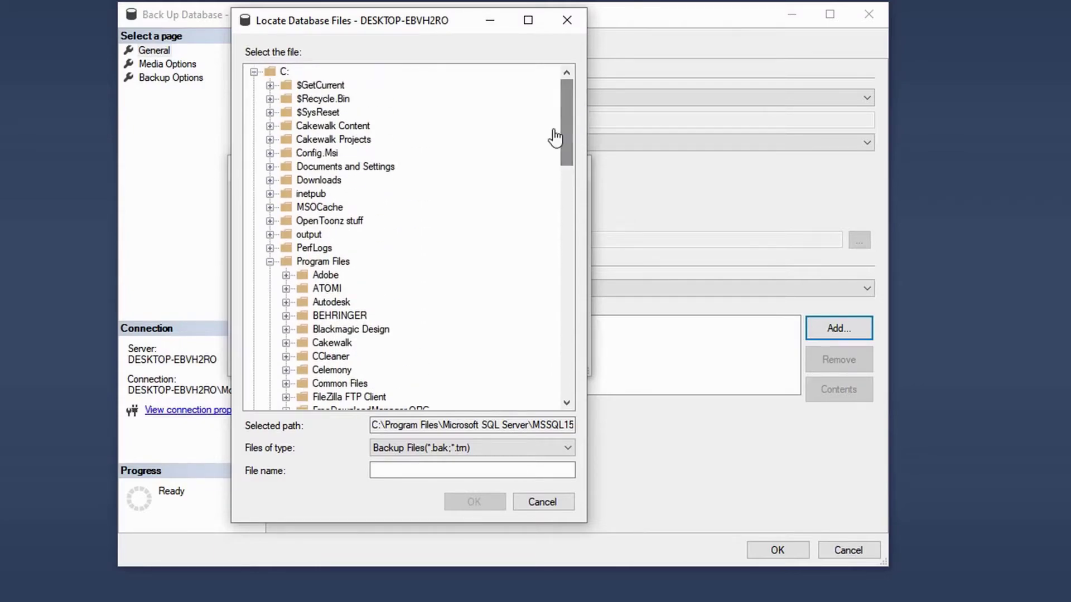
left_click(270, 261)
left_click(332, 182)
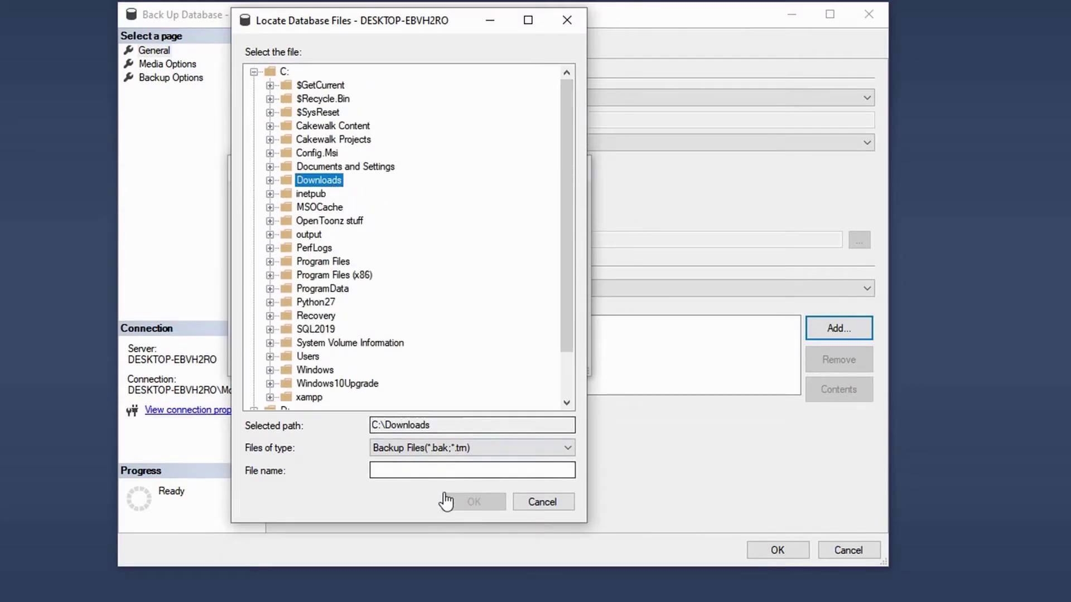
left_click(416, 472)
type("adventureWorks2017")
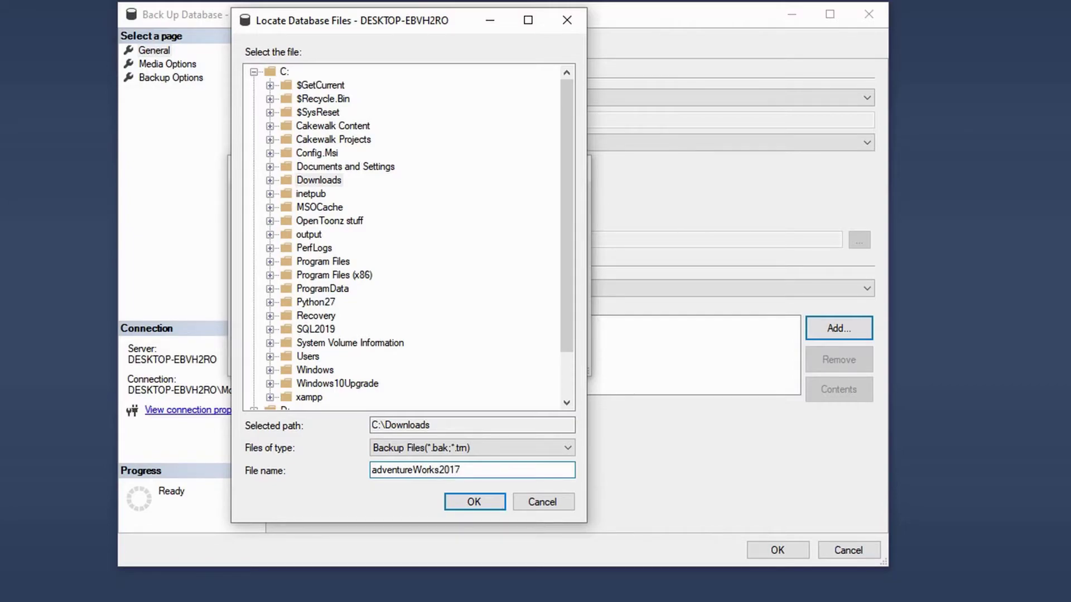
type("ak")
left_click(484, 505)
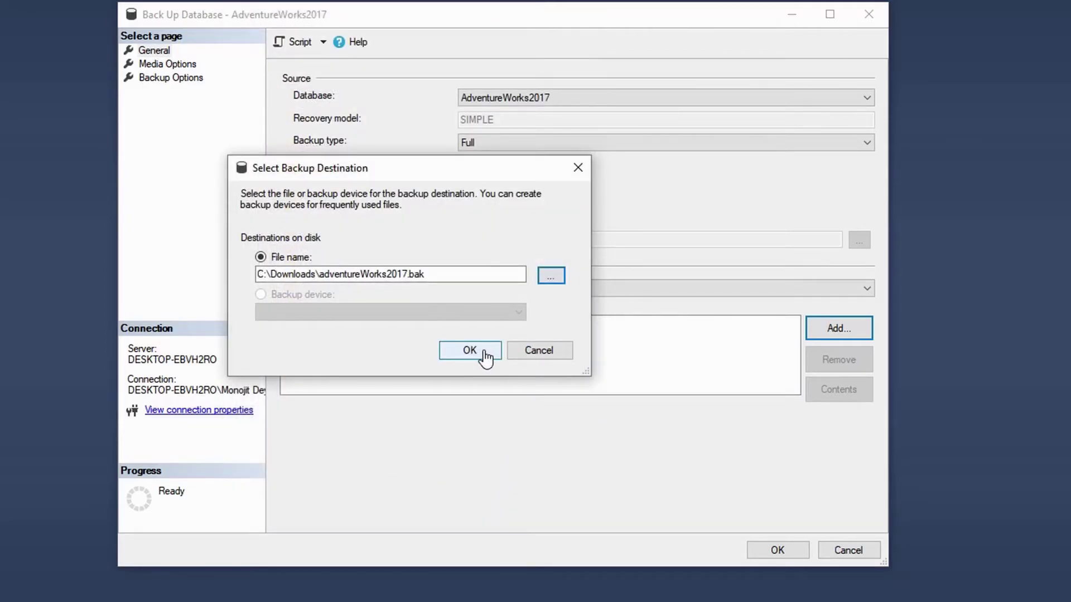
left_click(481, 352)
left_click(487, 325)
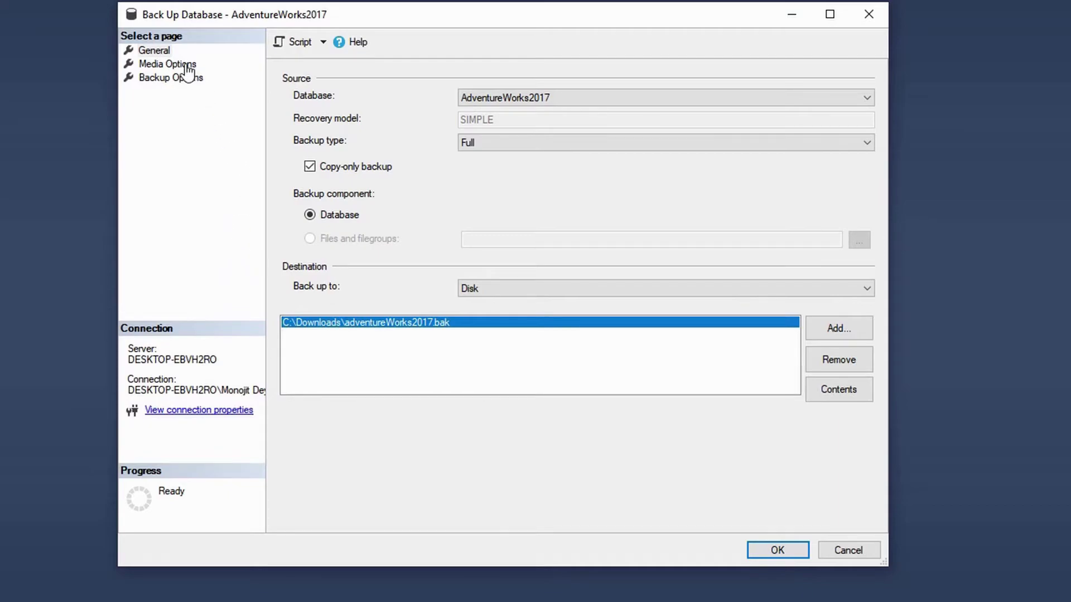
- Enable Verify backup when finished in the media options and set the backup compression to Compress backup
left_click(167, 65)
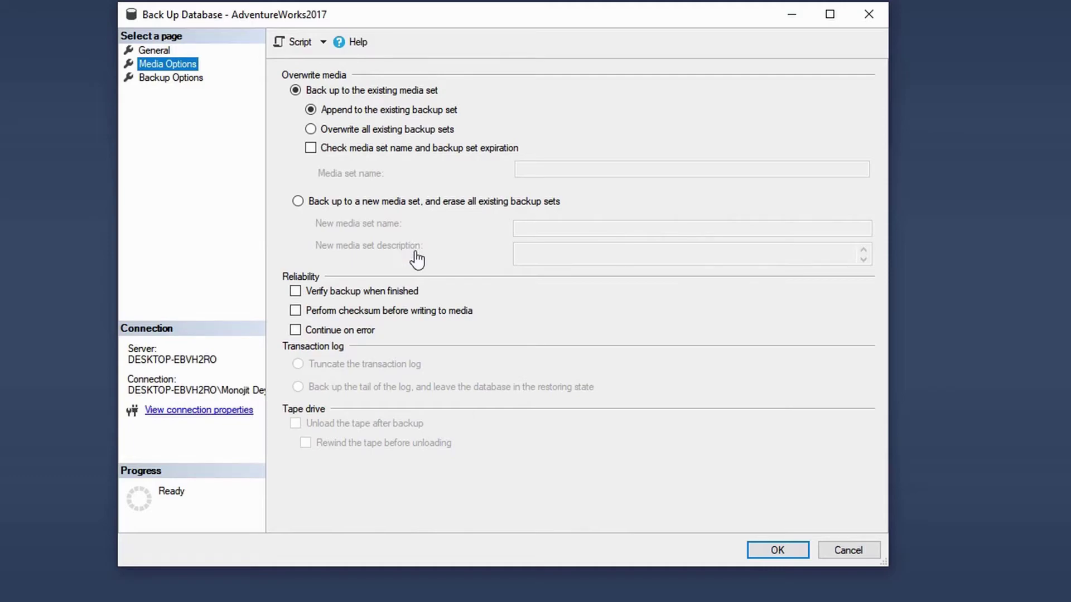
left_click(399, 294)
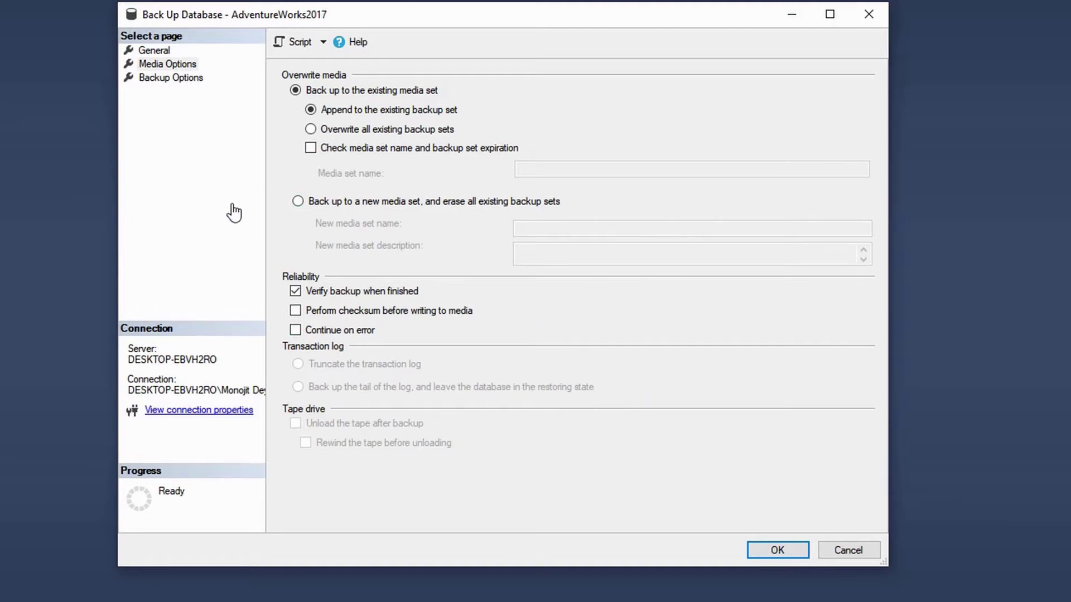
left_click(191, 80)
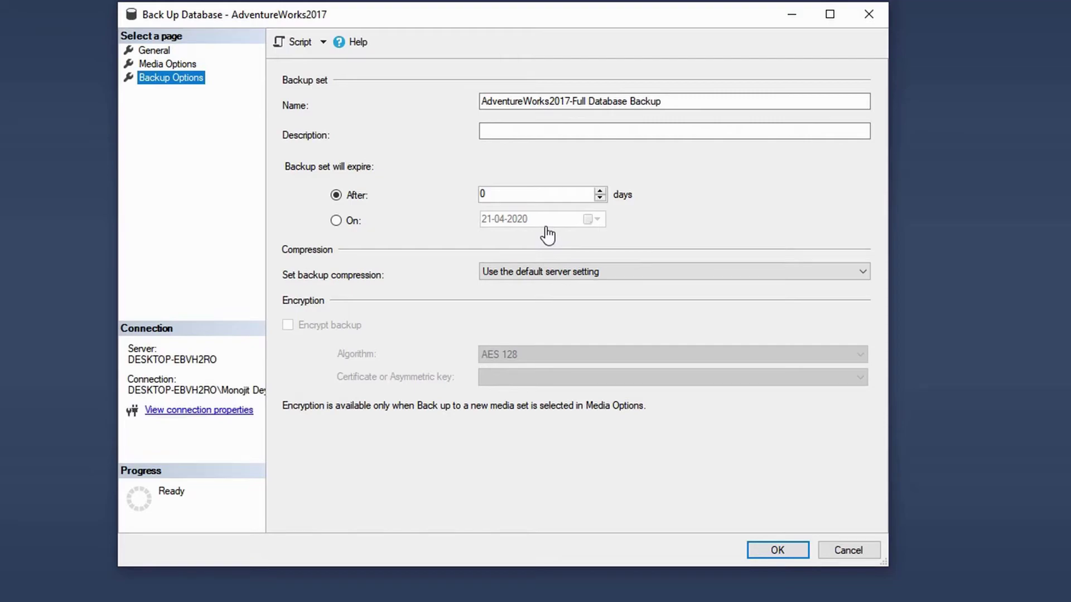
left_click(512, 273)
left_click(516, 301)
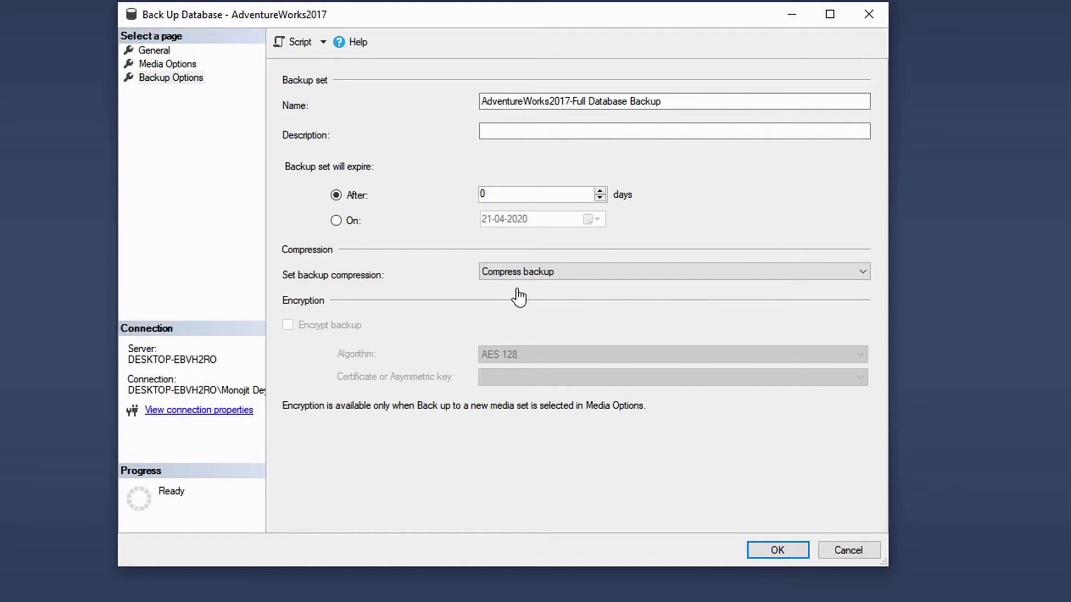
- Run the configured backup and check for the backup file in the C:\Downloads folder in File Explorer
left_click(770, 551)
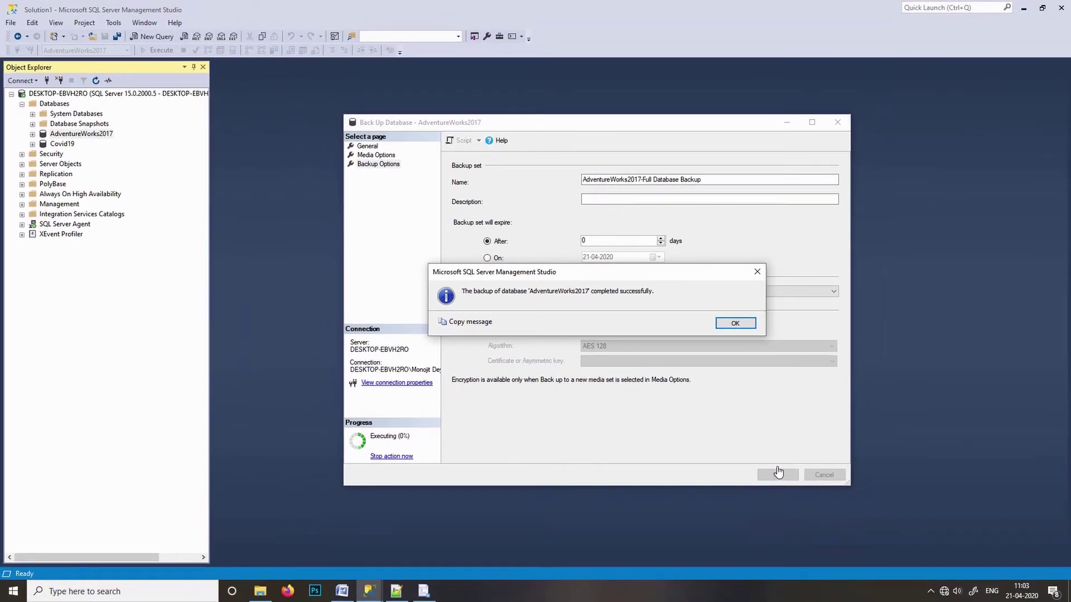
left_click(744, 325)
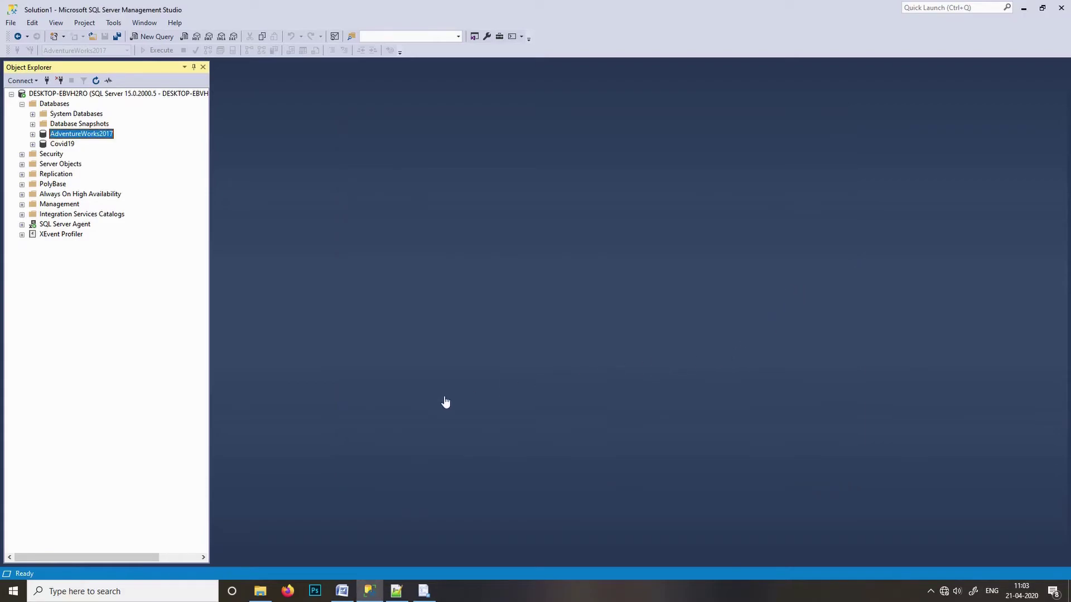
left_click(260, 591)
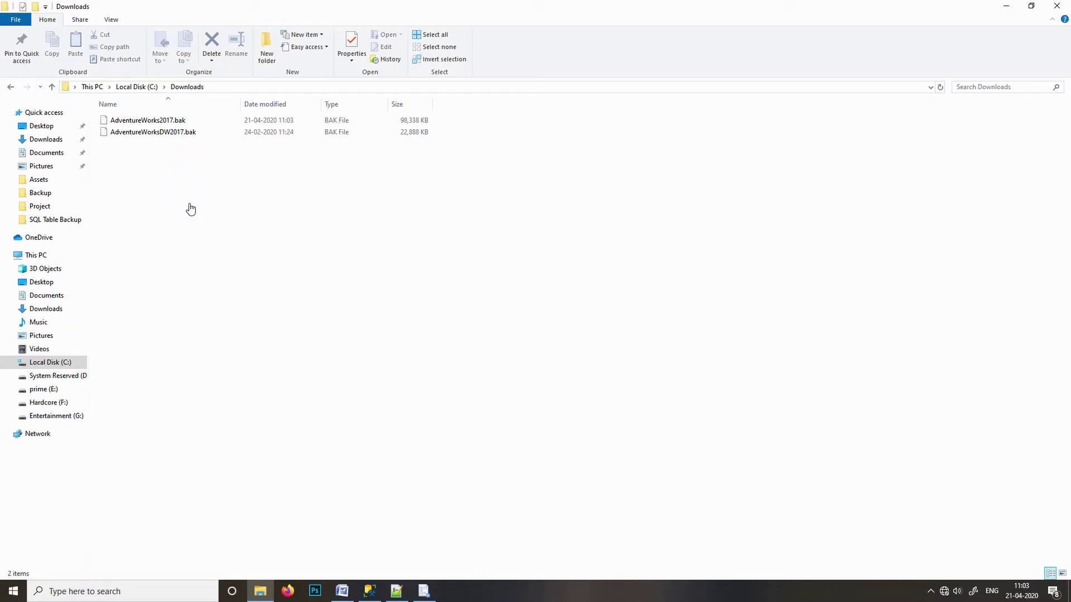
left_click(198, 121)
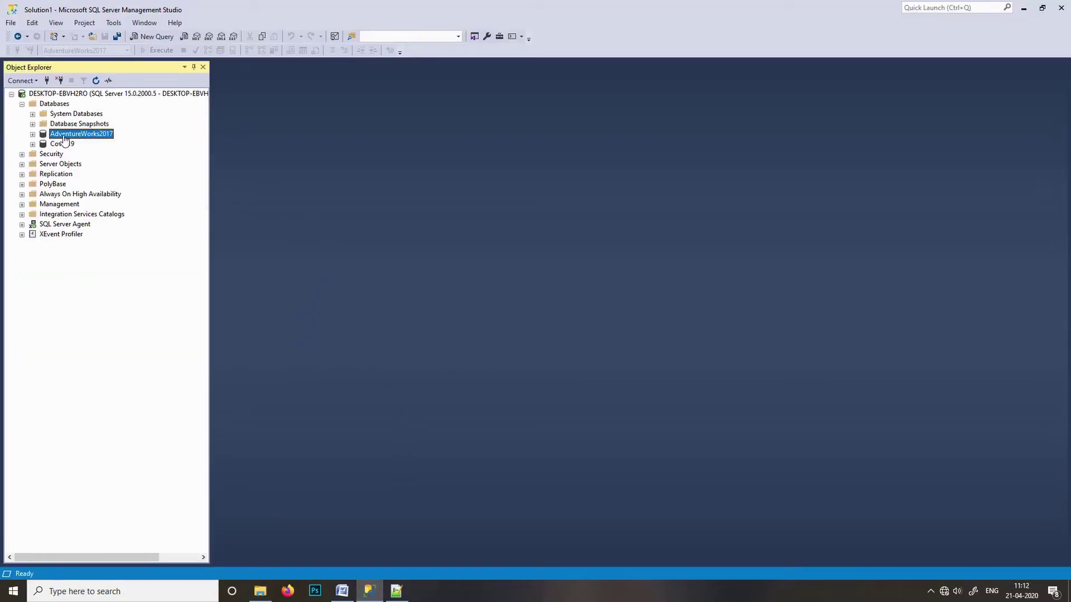
- In SQL Server Management Studio, open a new query on AdventureWorks2017 and enter BACKUP DATABASE [AdventureWorks2017]
right_click(87, 138)
left_click(121, 152)
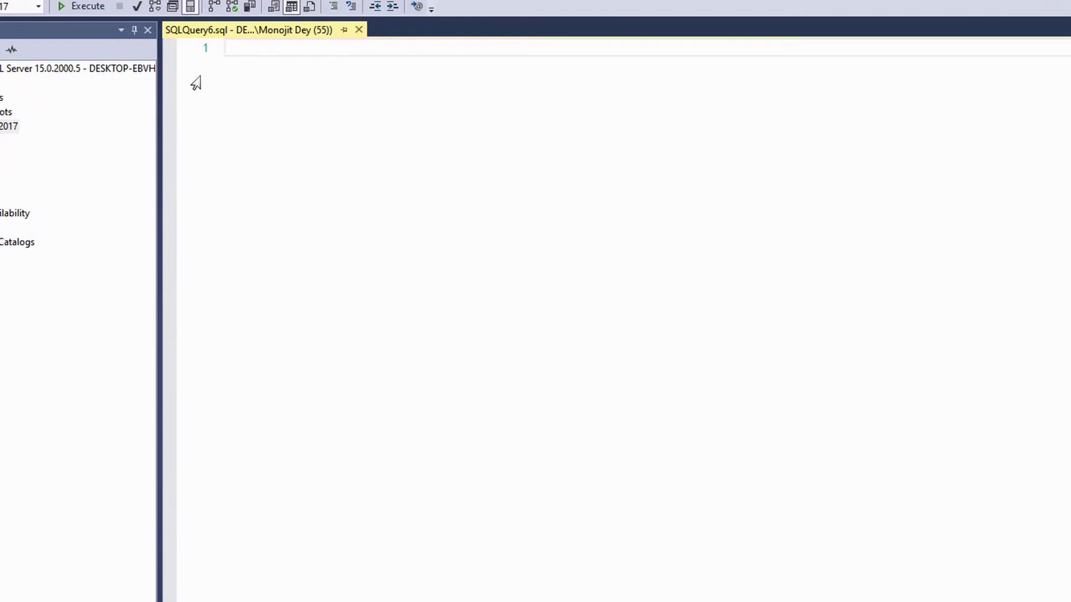
type("BACKUP DATABASE")
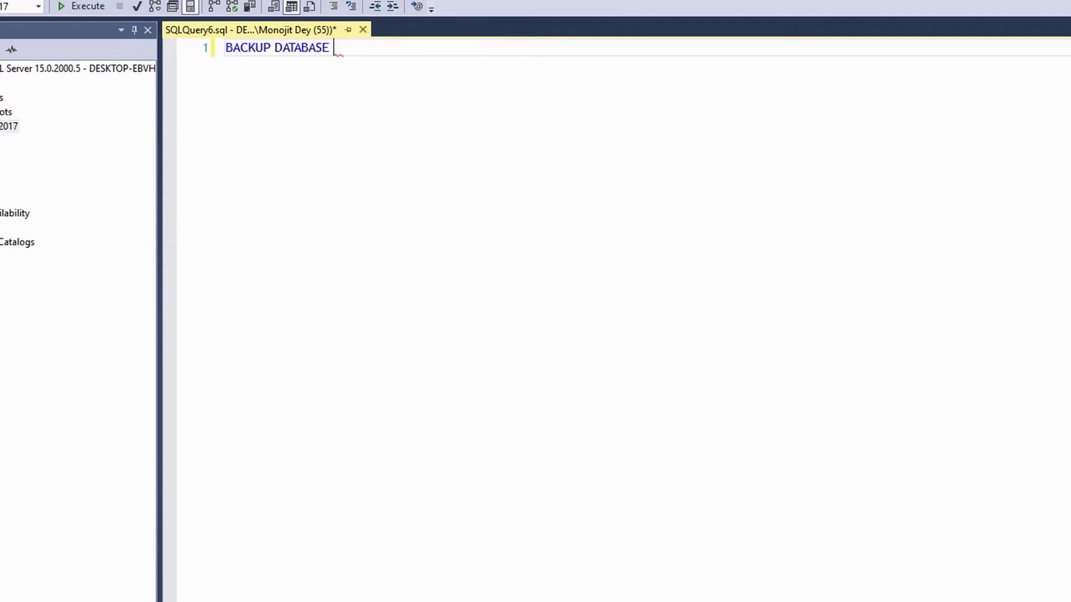
left_click_drag(8, 126, 353, 61)
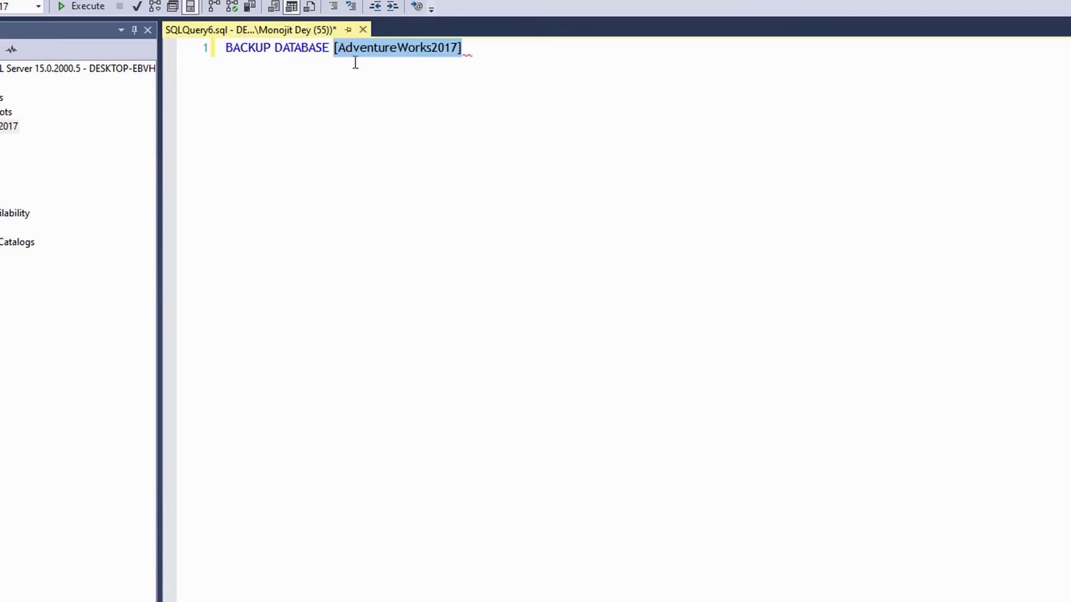
left_click(478, 52)
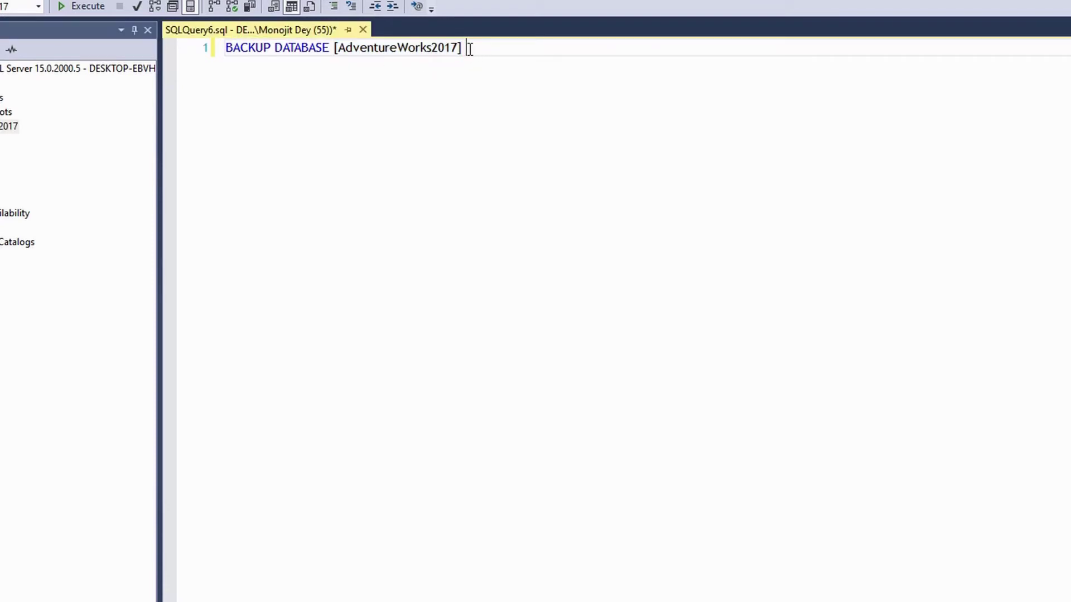
- Extend the backup statement with TO DISK = 'C:\Download\AdventureWorksScriptBackup.bak'
type("TO DISK = 'C:\\Download\\AdventureWorks")
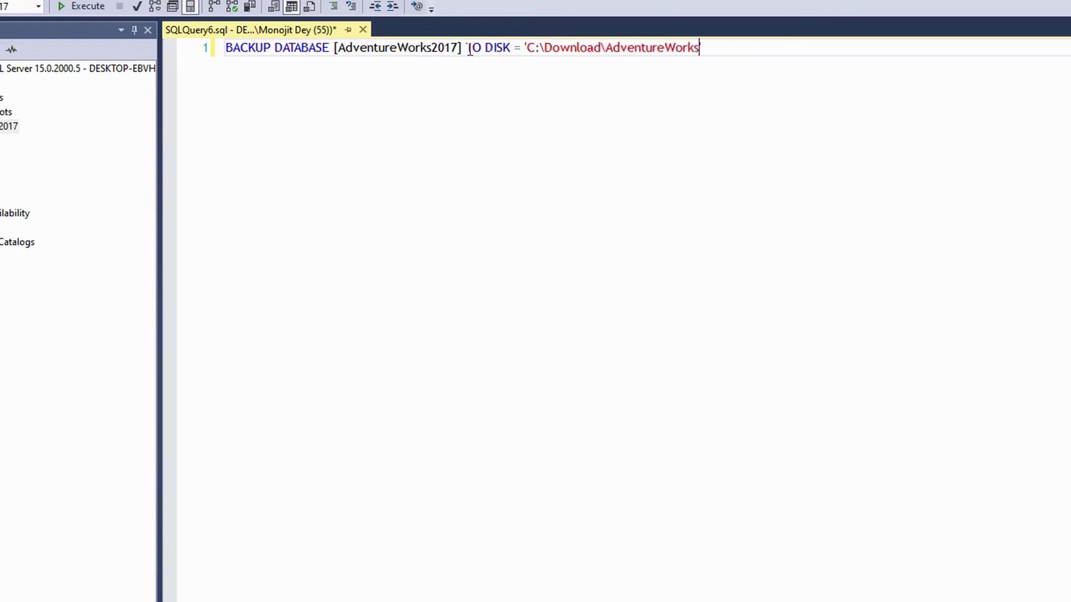
type("ScriptBackup")
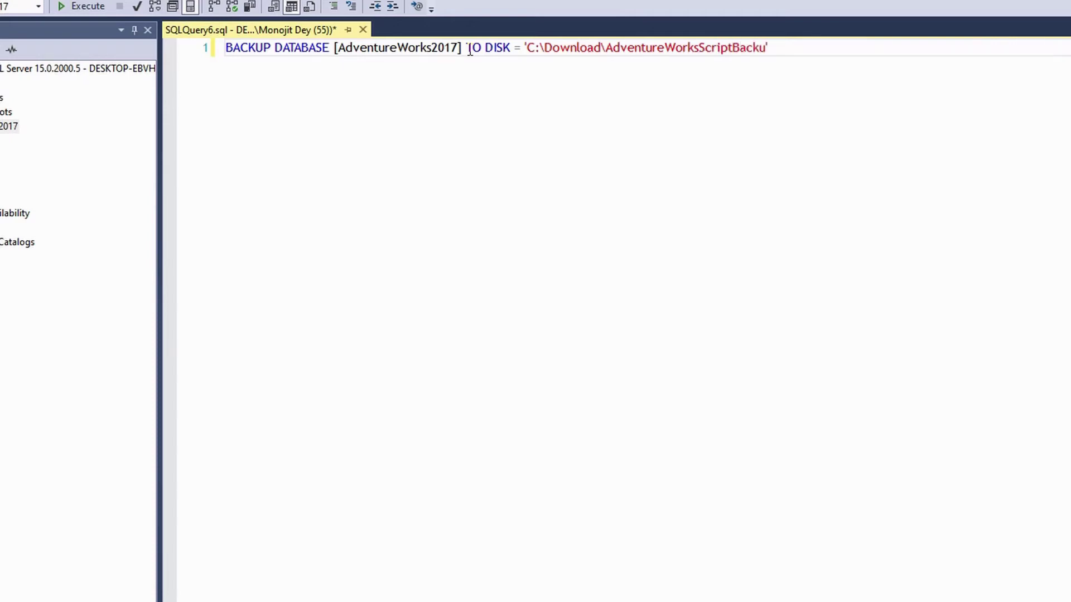
type(".bak")
key("Return")
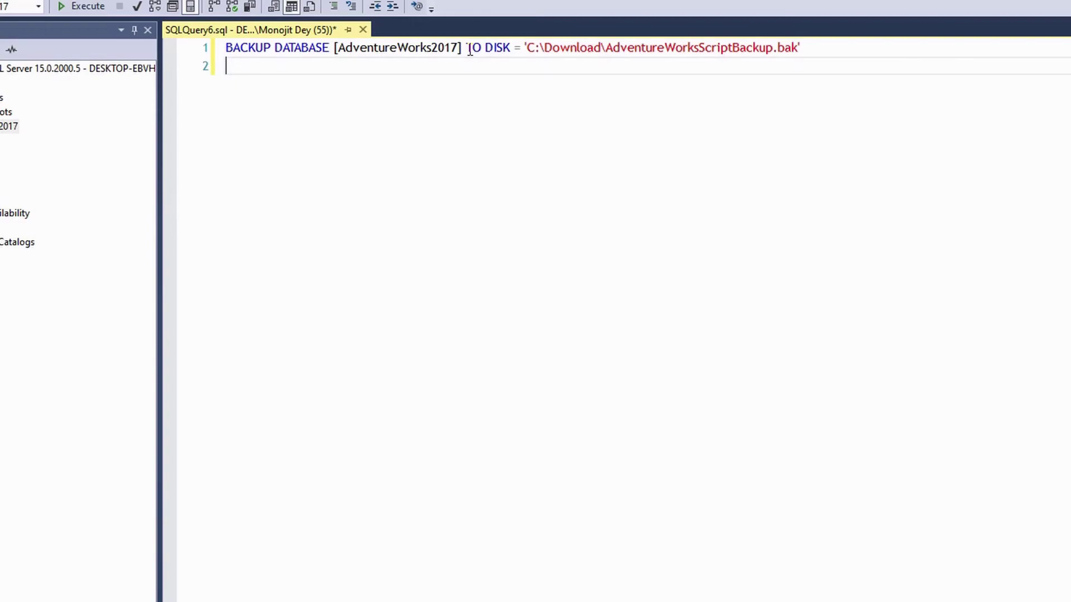
- Add WITH COMPRESSION and GO on separate lines below the backup statement
type("w")
key("BackSpace")
type("WITH COMPRESSI")
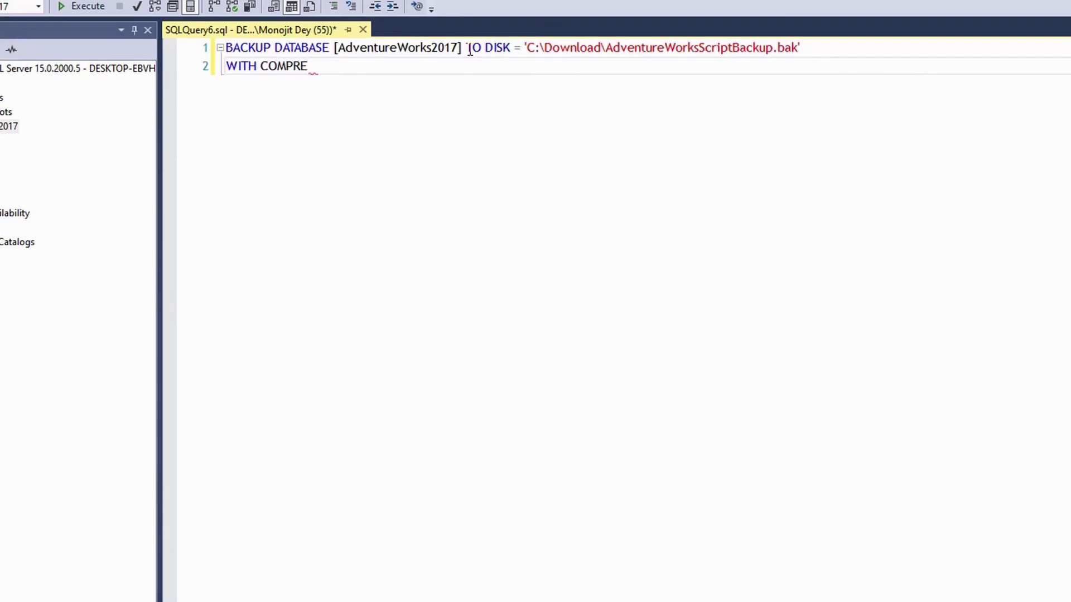
type("ON")
key("Return")
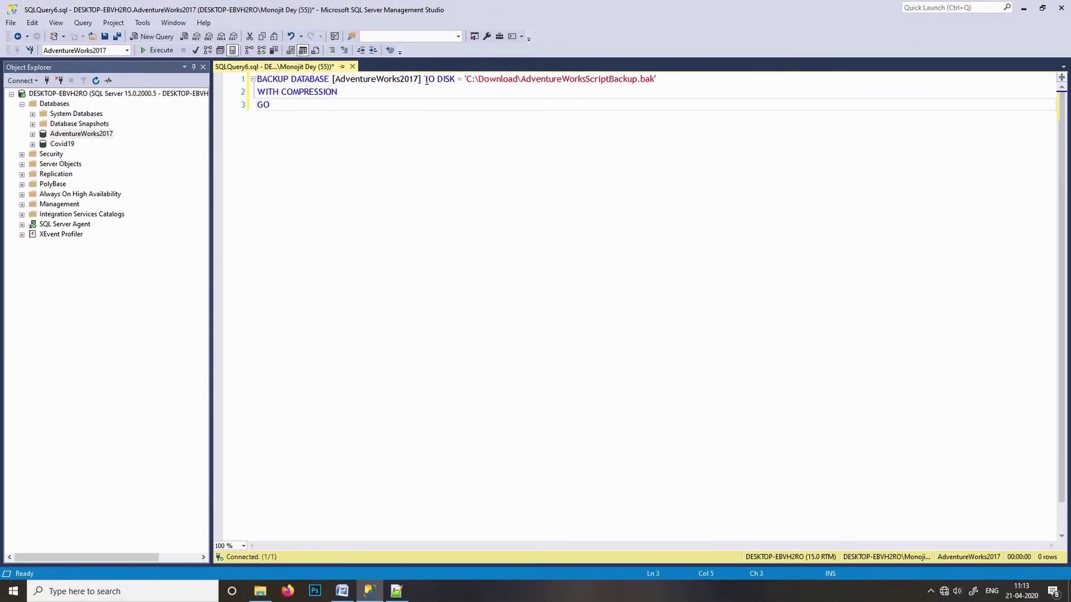
- Try to execute the entire backup script and clear the text from the message output
key("ctrl+a")
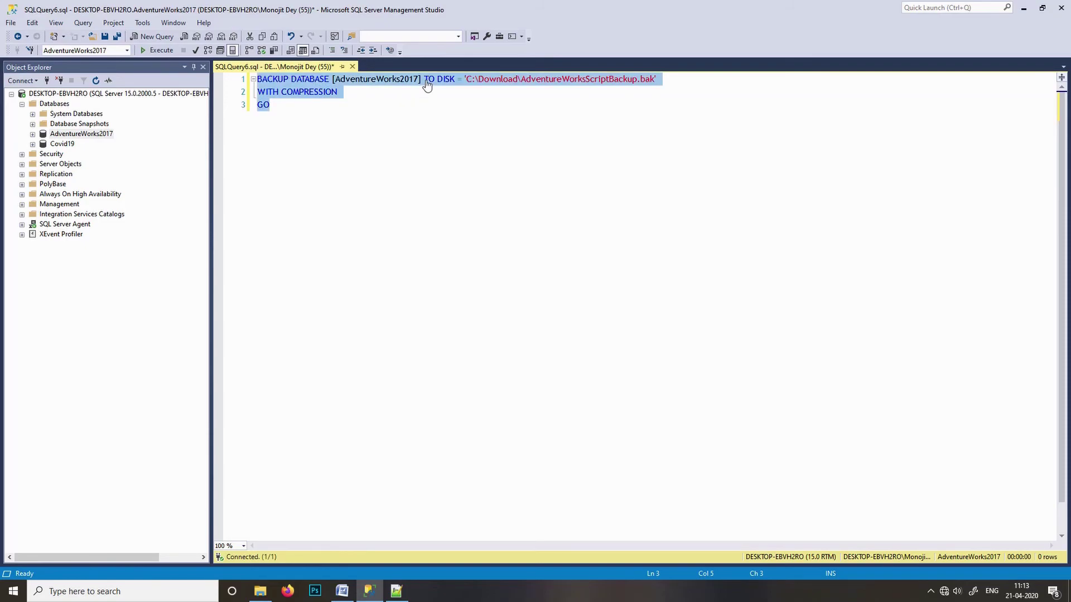
left_click(160, 52)
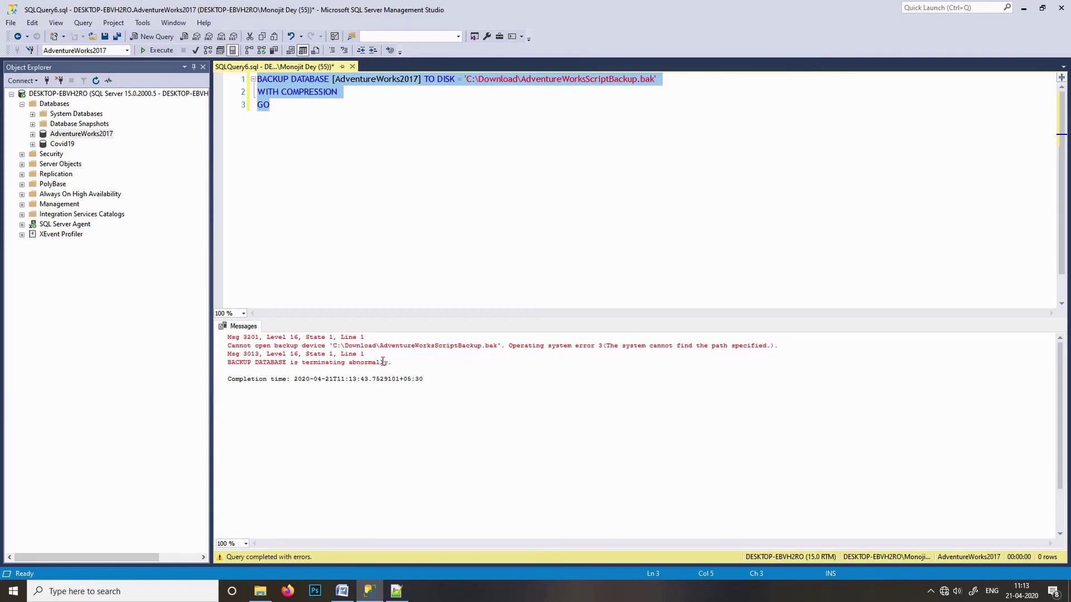
left_click_drag(423, 381, 176, 349)
key("ctrl+a")
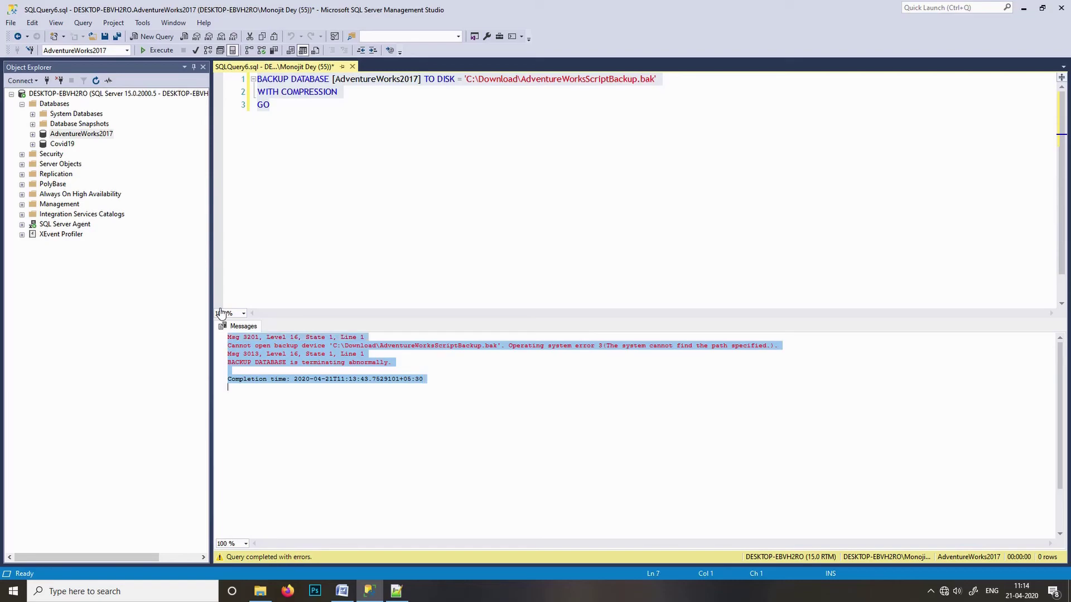
key("Delete")
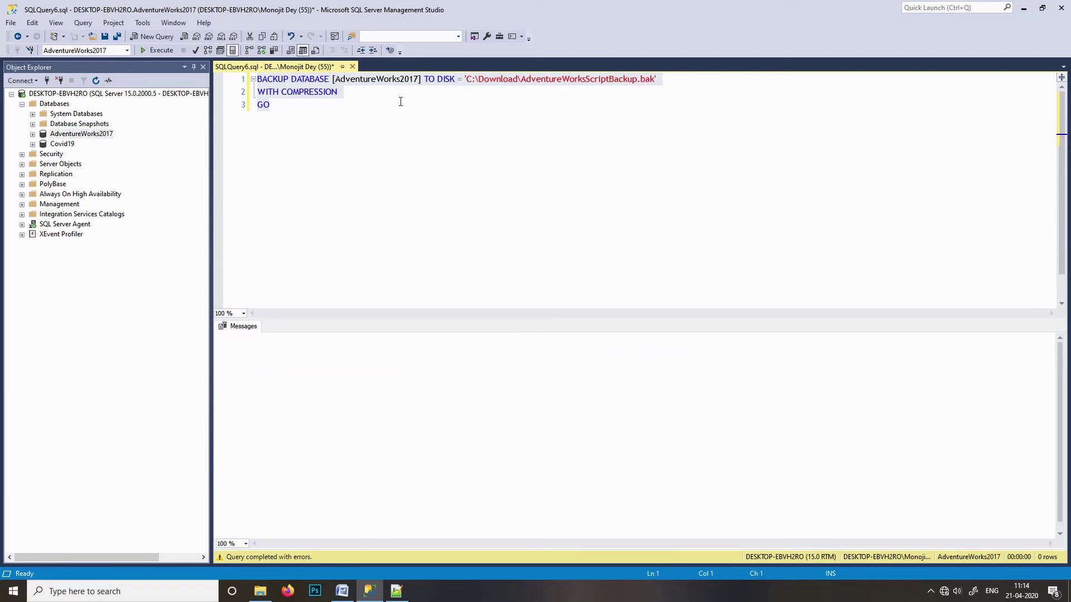
- Switch to File Explorer and check the full path of the Downloads folder on the local C: disk
left_click(388, 105)
left_click(260, 590)
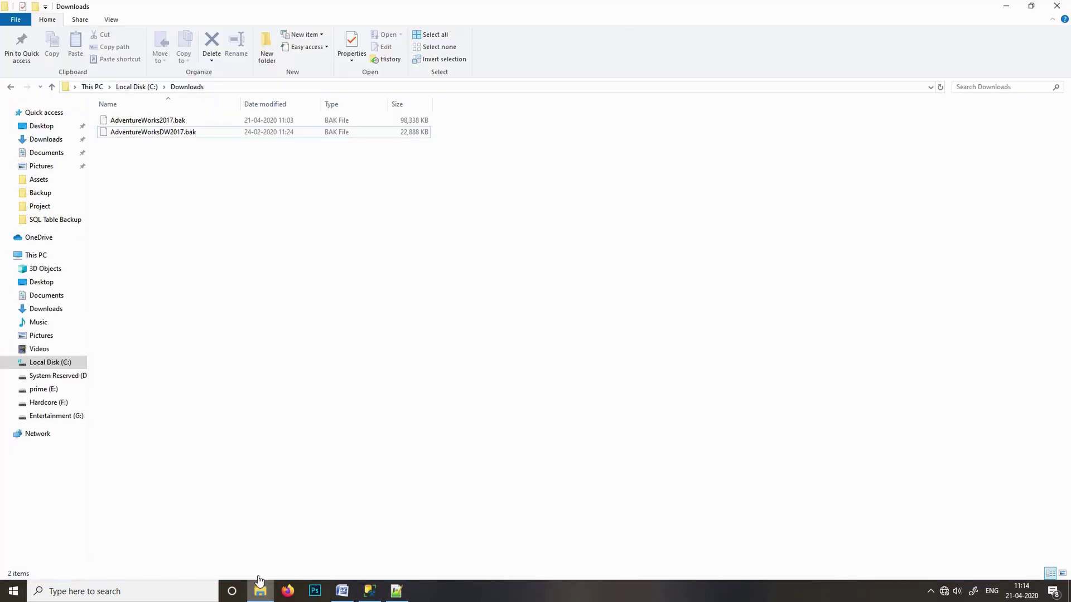
left_click(223, 87)
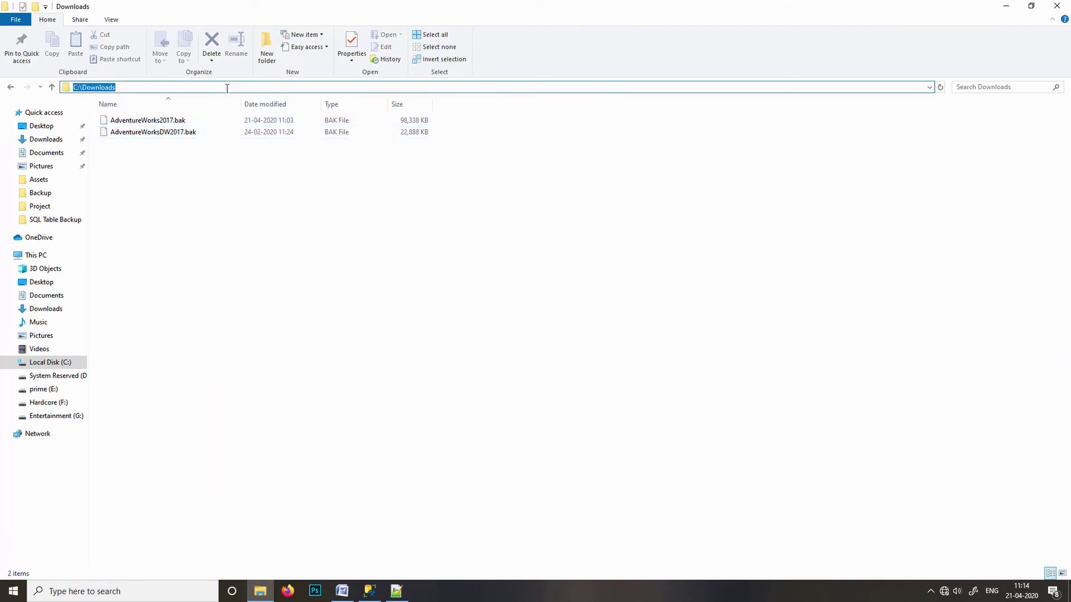
left_click(171, 87)
- Back in SQL Server Management Studio, correct the folder in the backup path to C:\DownloadS and execute the entire backup script
left_click(369, 591)
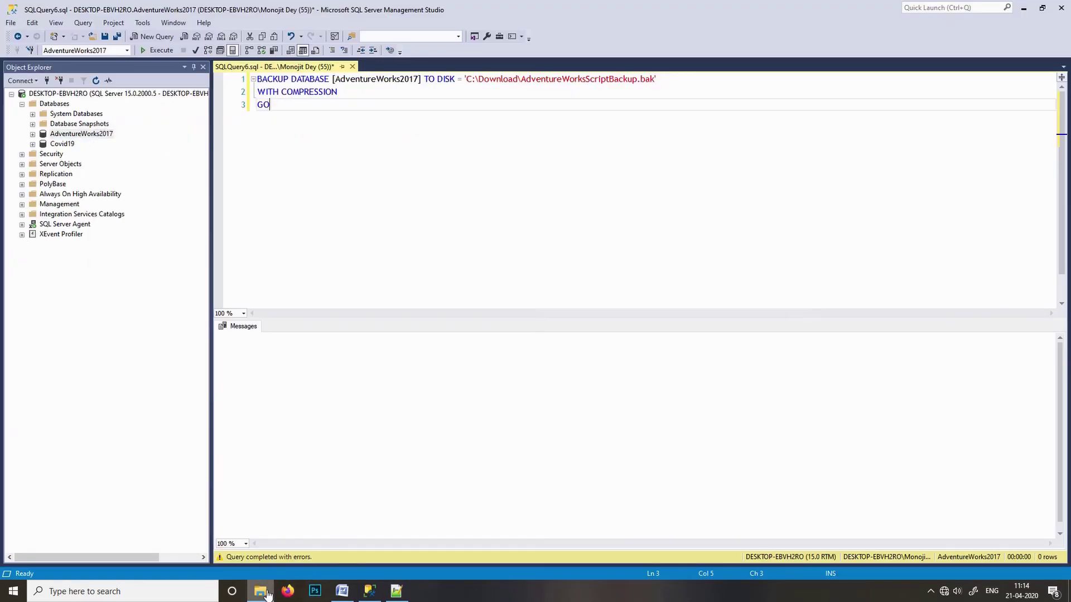
left_click(519, 80)
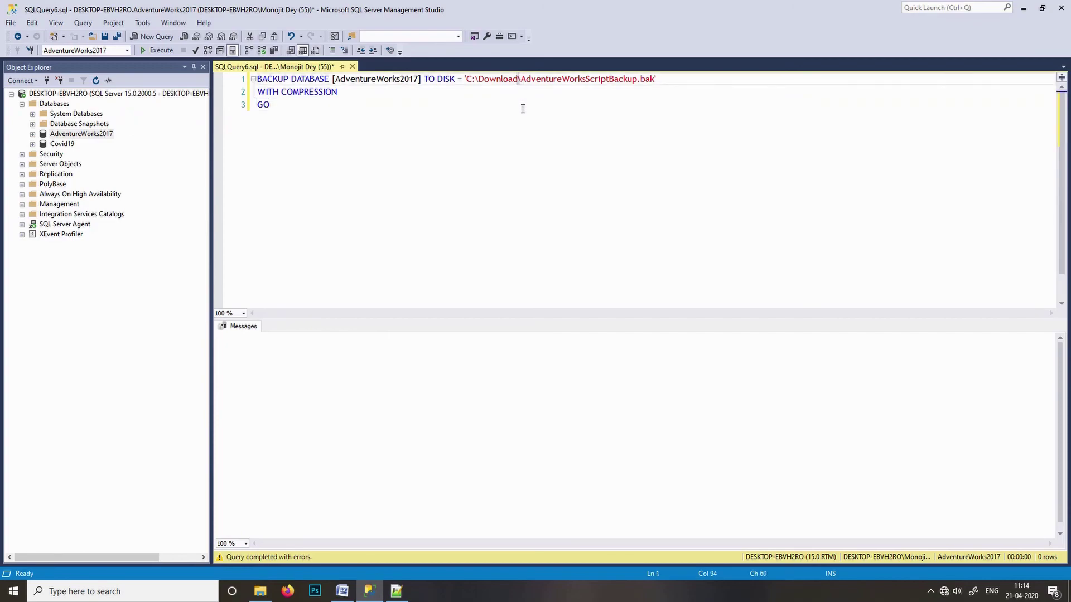
type("S")
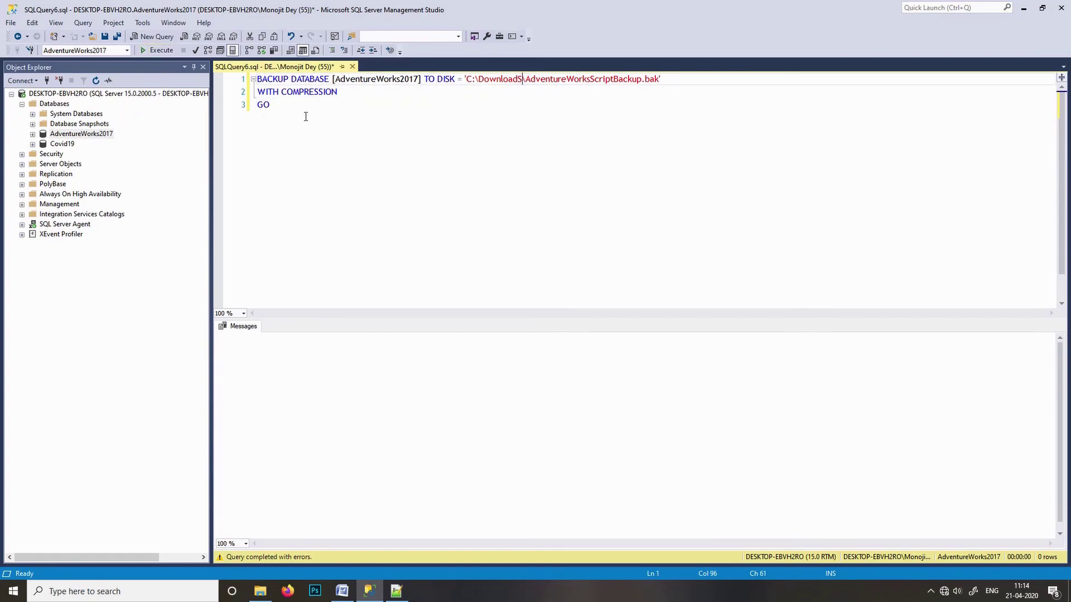
left_click_drag(304, 115, 248, 78)
left_click(158, 50)
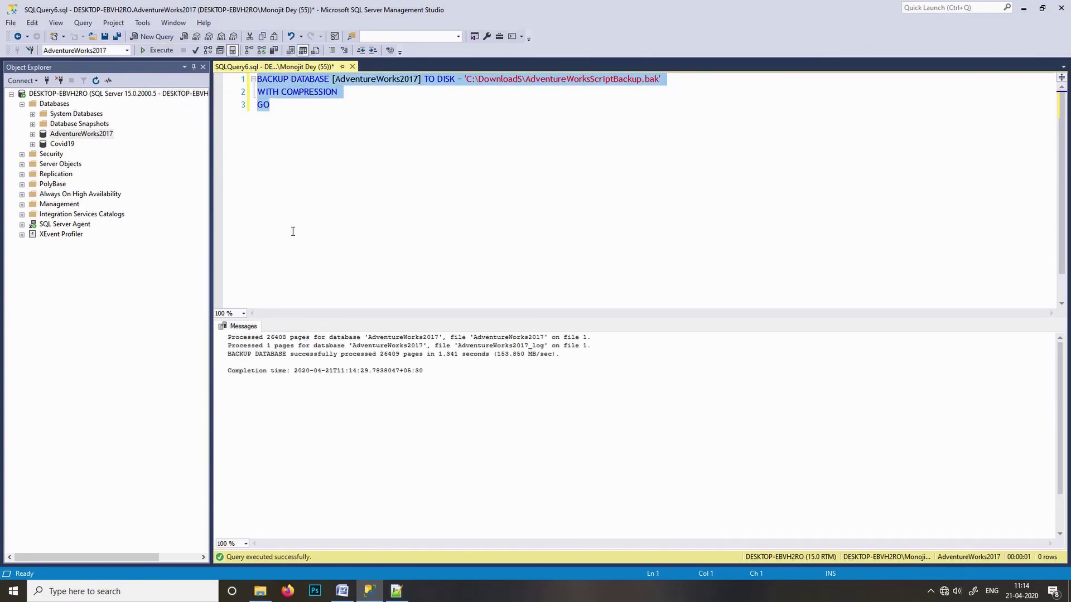
- Switch to File Explorer and select AdventureWorksScriptBackup.bak in the Downloads folder to verify the scripted backup
left_click(432, 378)
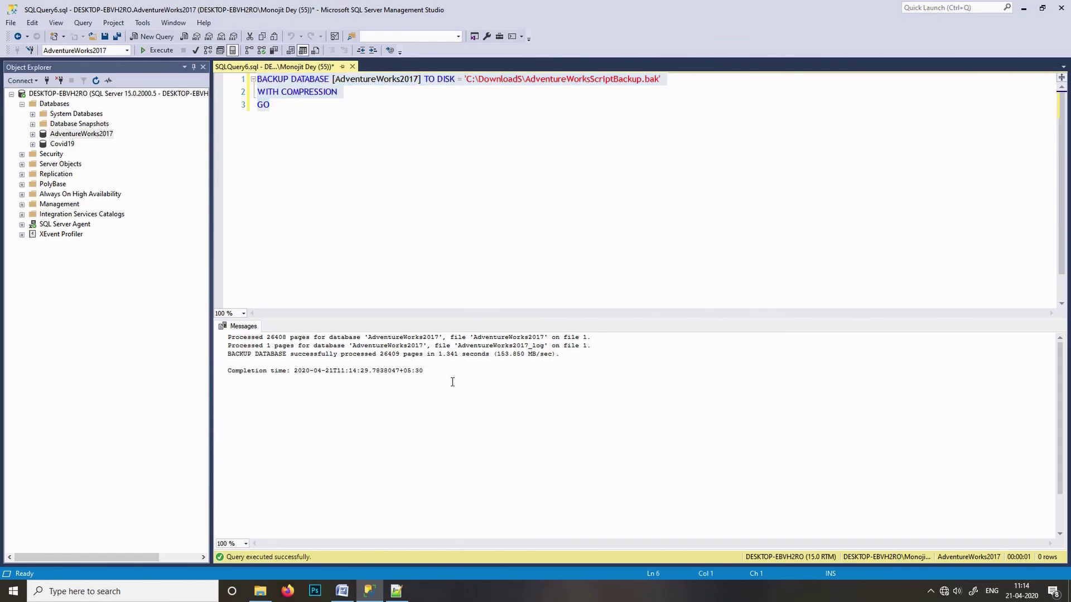
left_click(260, 591)
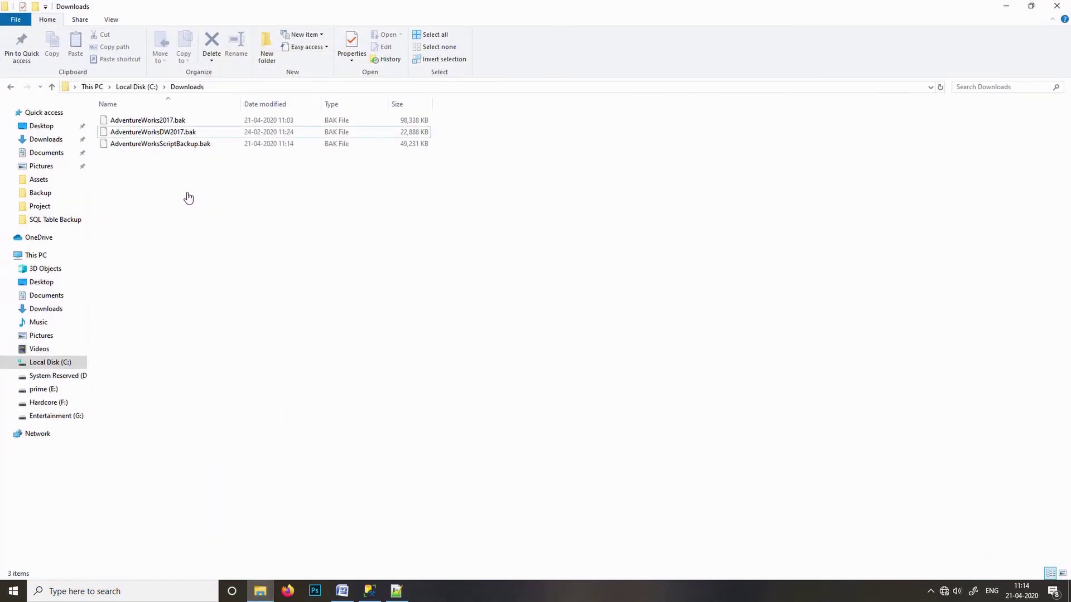
left_click(199, 155)
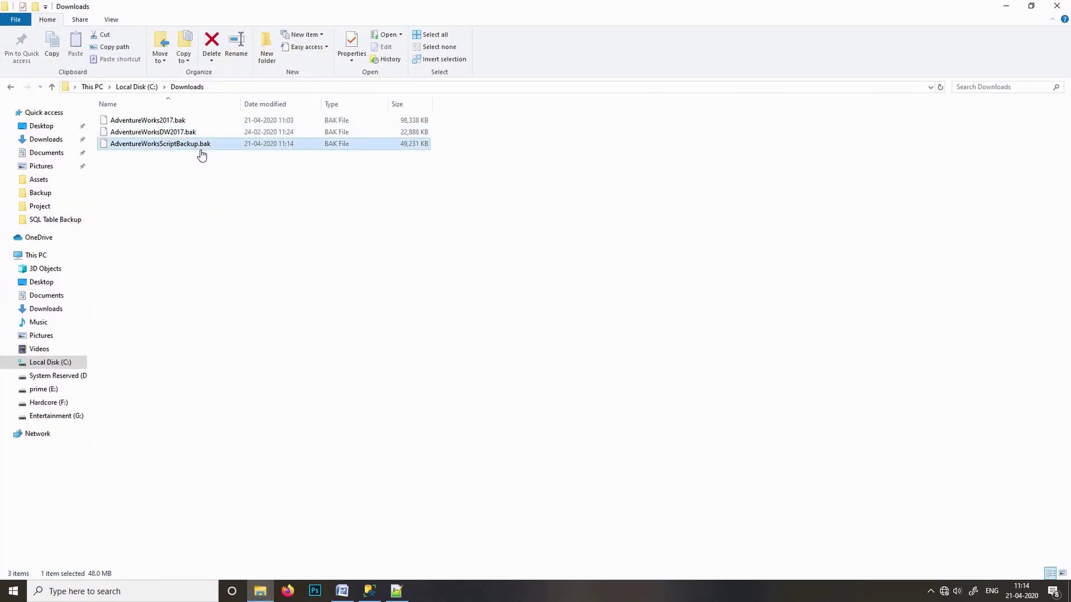